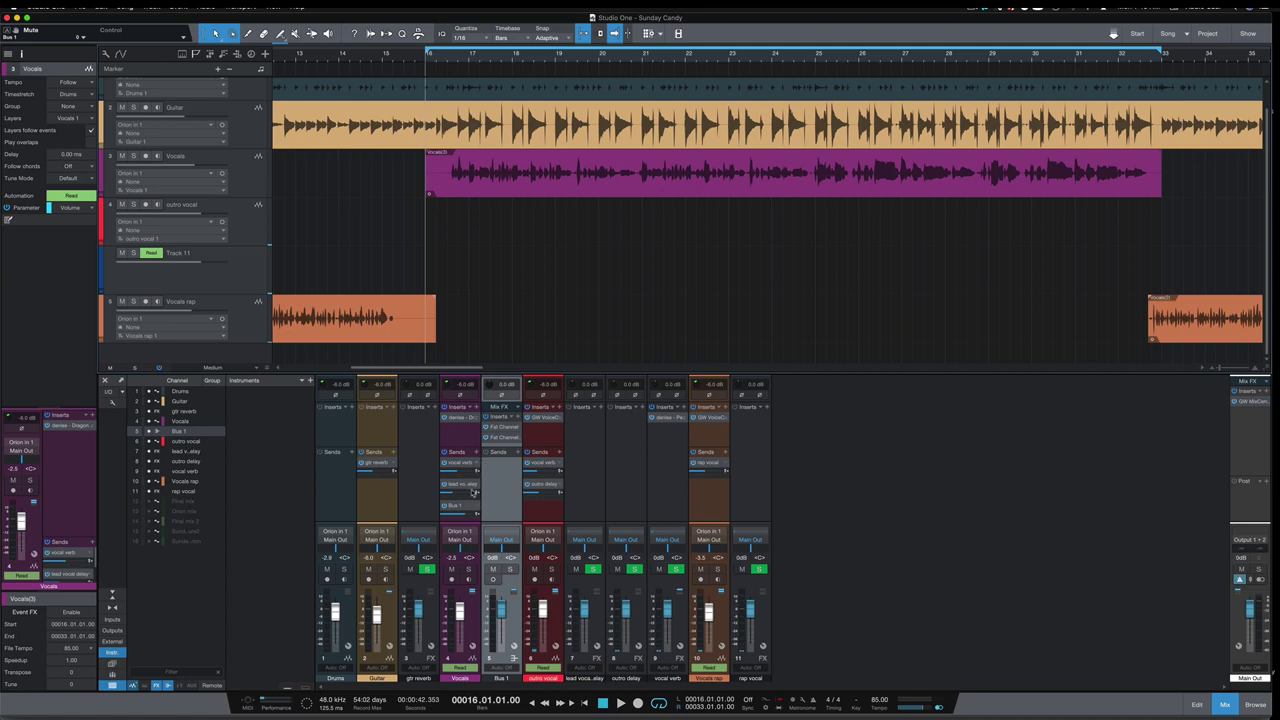
Open Bus 1's Fat Channel, check its compressor, then the second insert's Tube EQ.
double_click(499, 430)
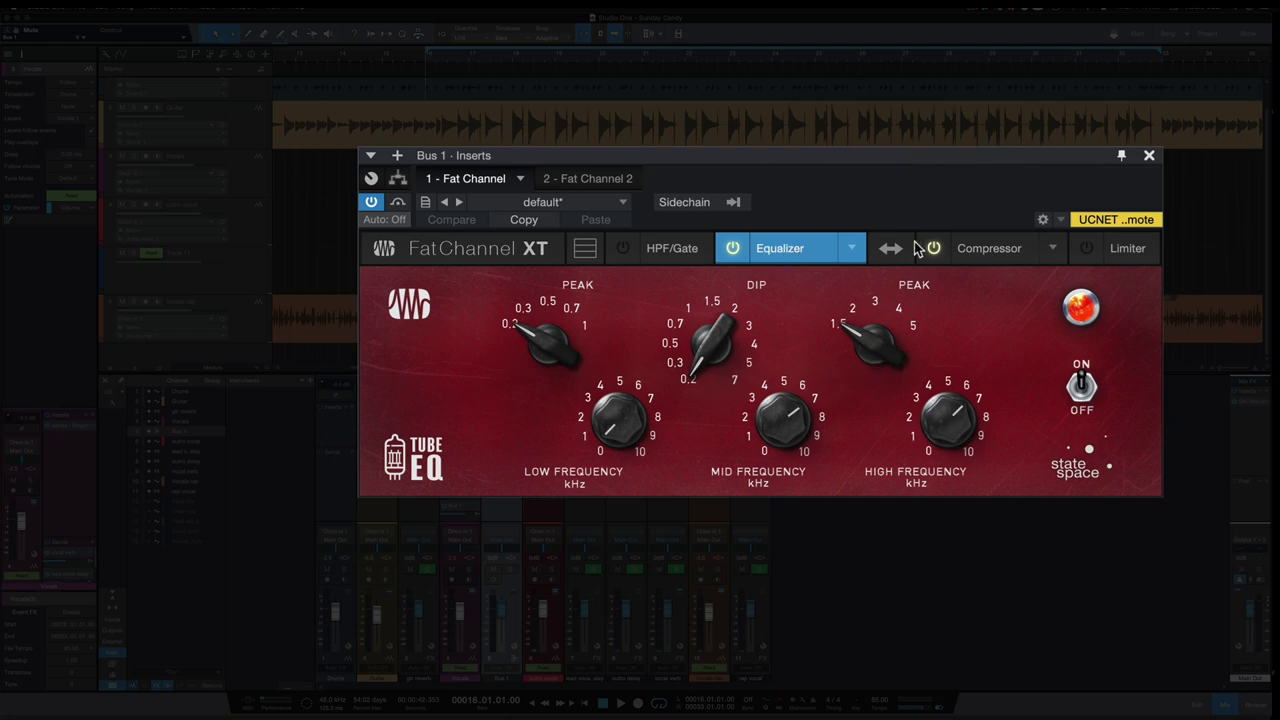
click(988, 249)
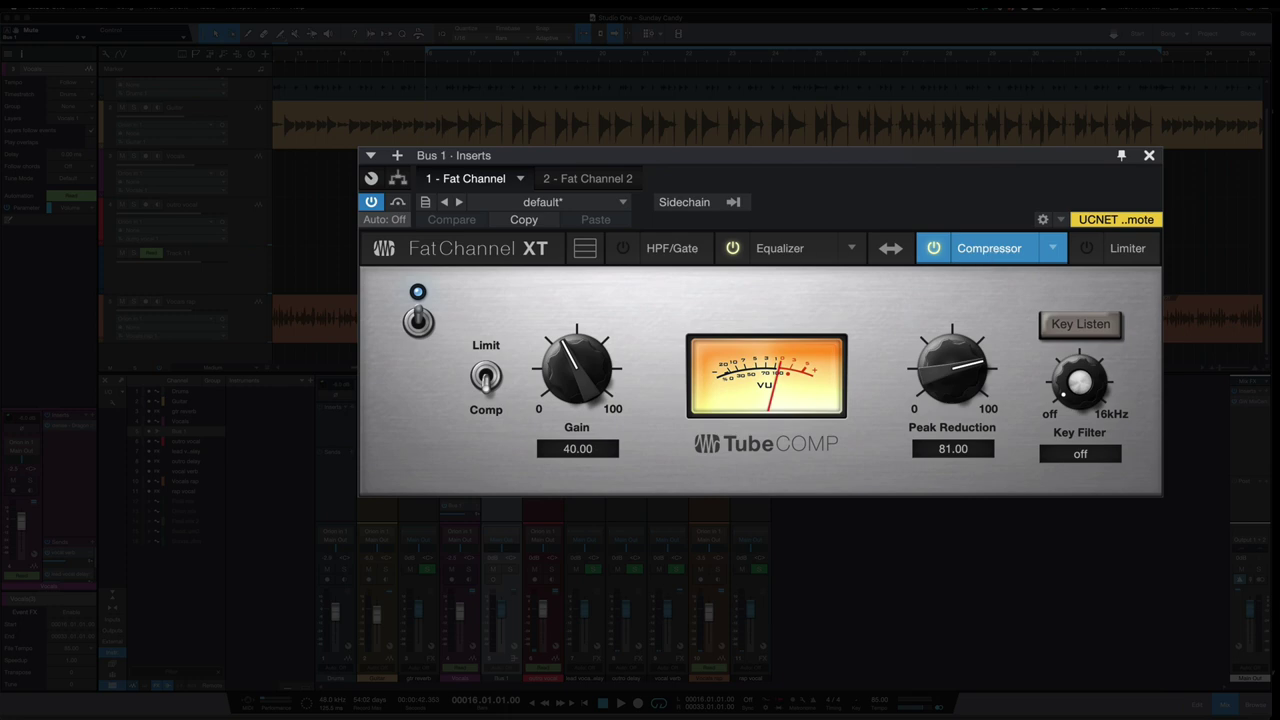
click(587, 178)
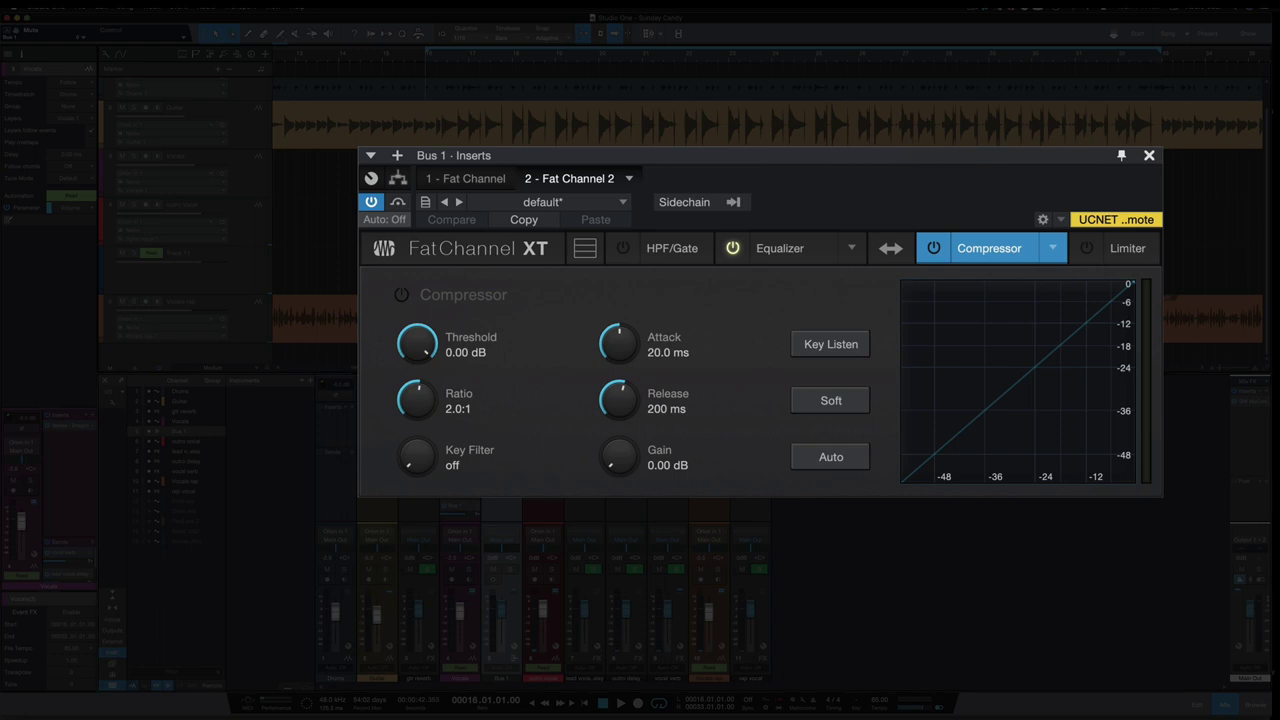
click(782, 252)
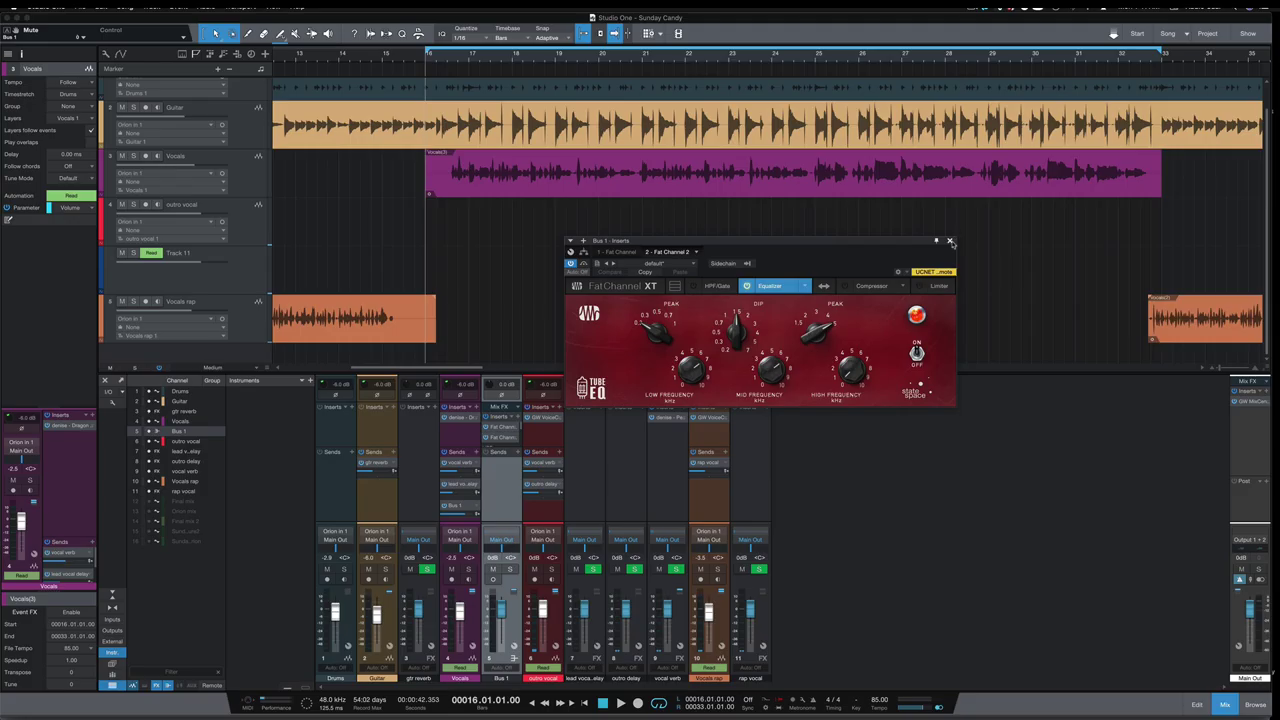
Close the Fat Channel window and play the vocal while riding the Bus 1 fader down and up.
click(955, 243)
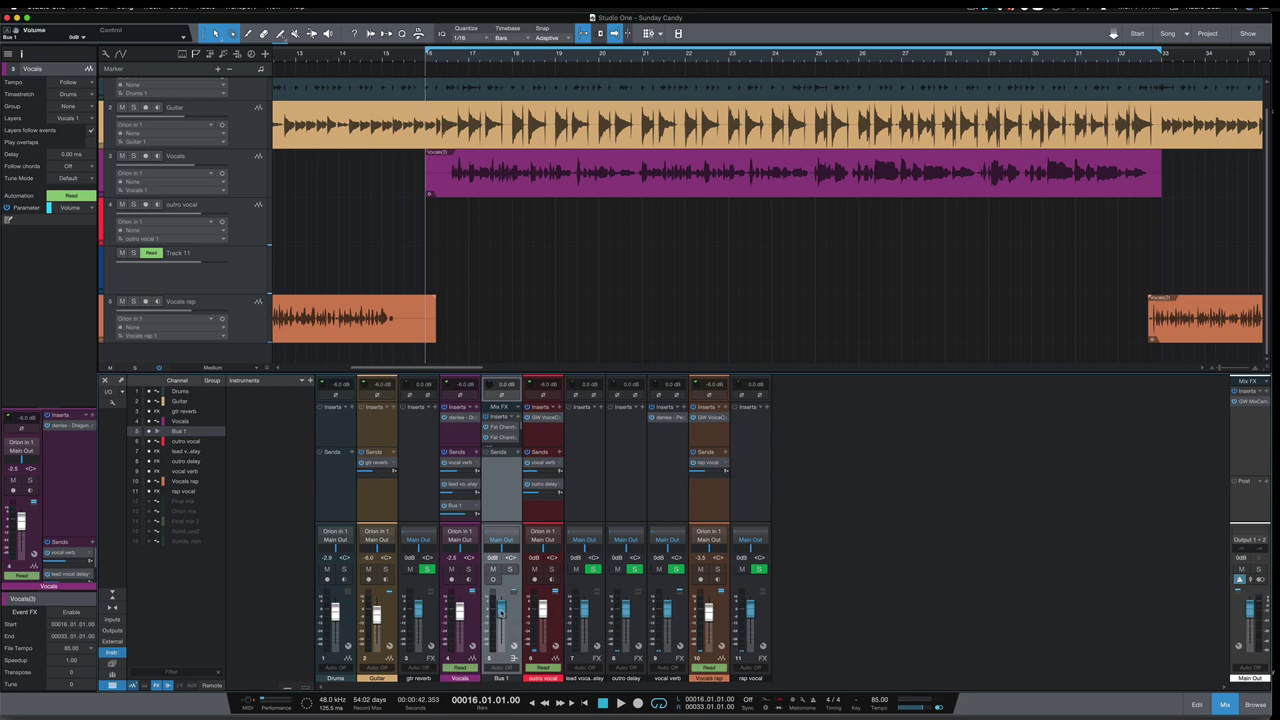
drag(501, 606, 501, 655)
key(space)
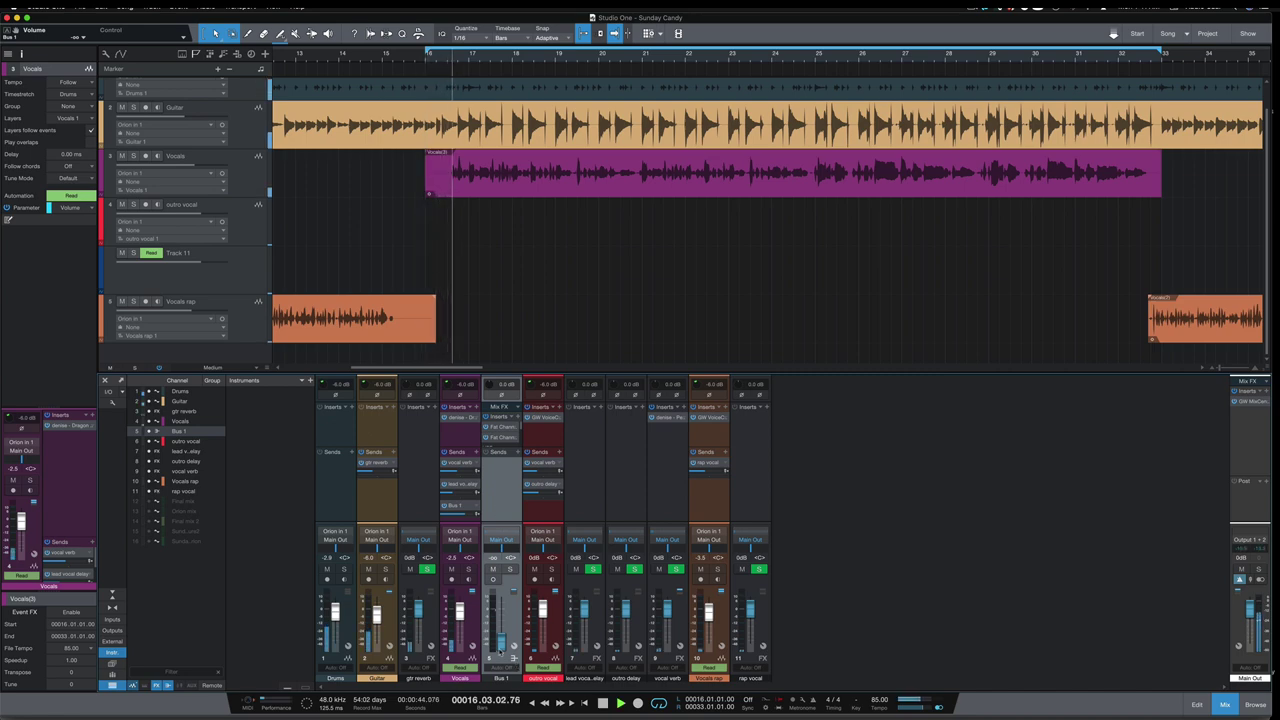
drag(500, 645, 500, 611)
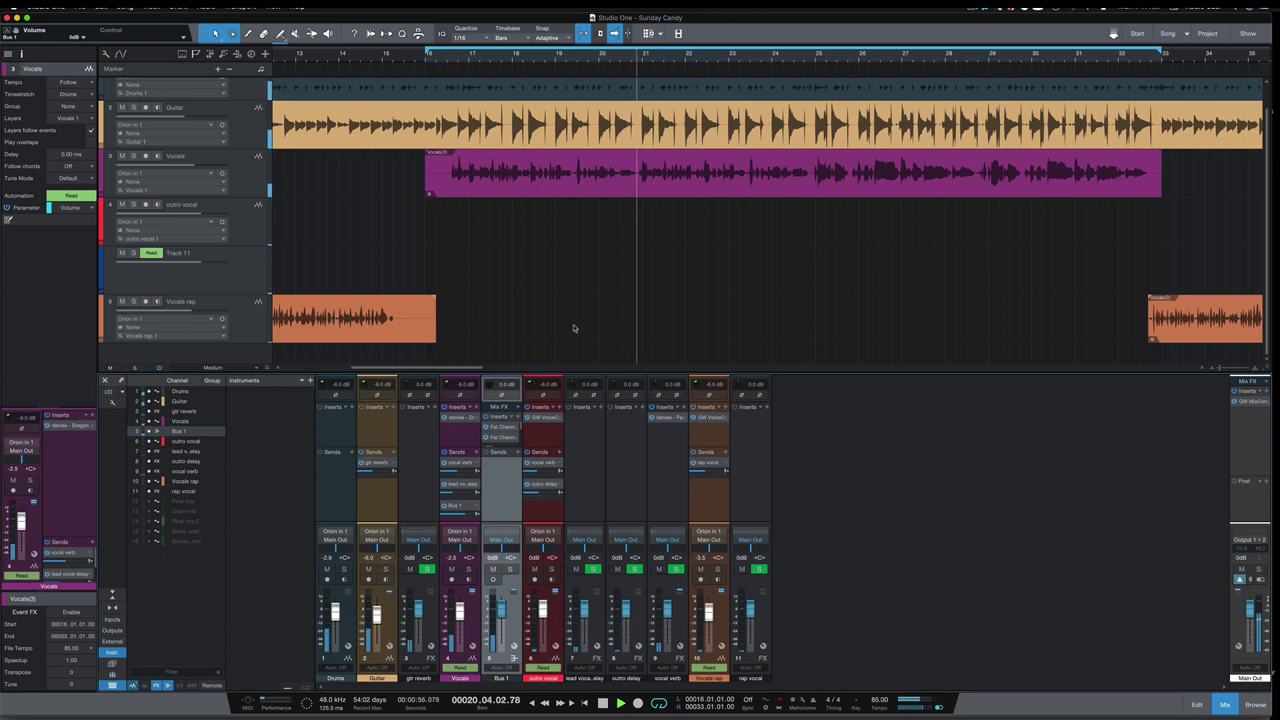
key(space)
Mute Bus 1 and play the vocal without it, stopping back at bar 16.
click(492, 569)
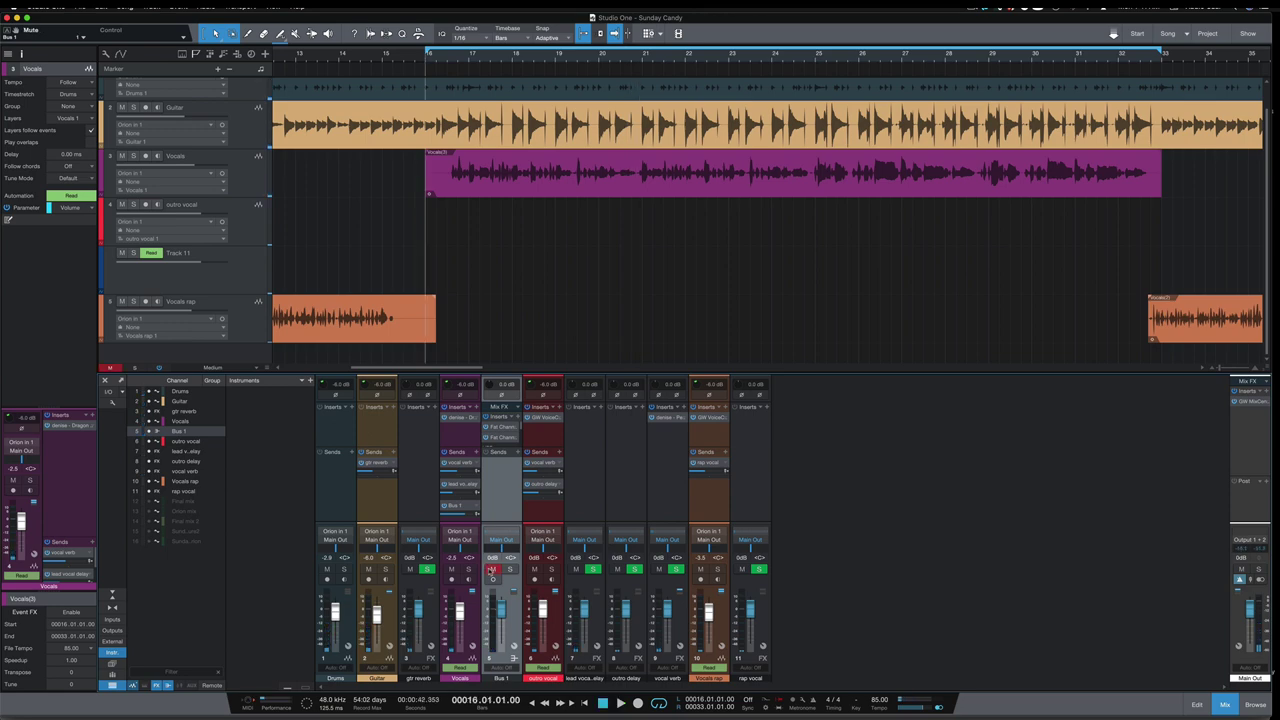
key(space)
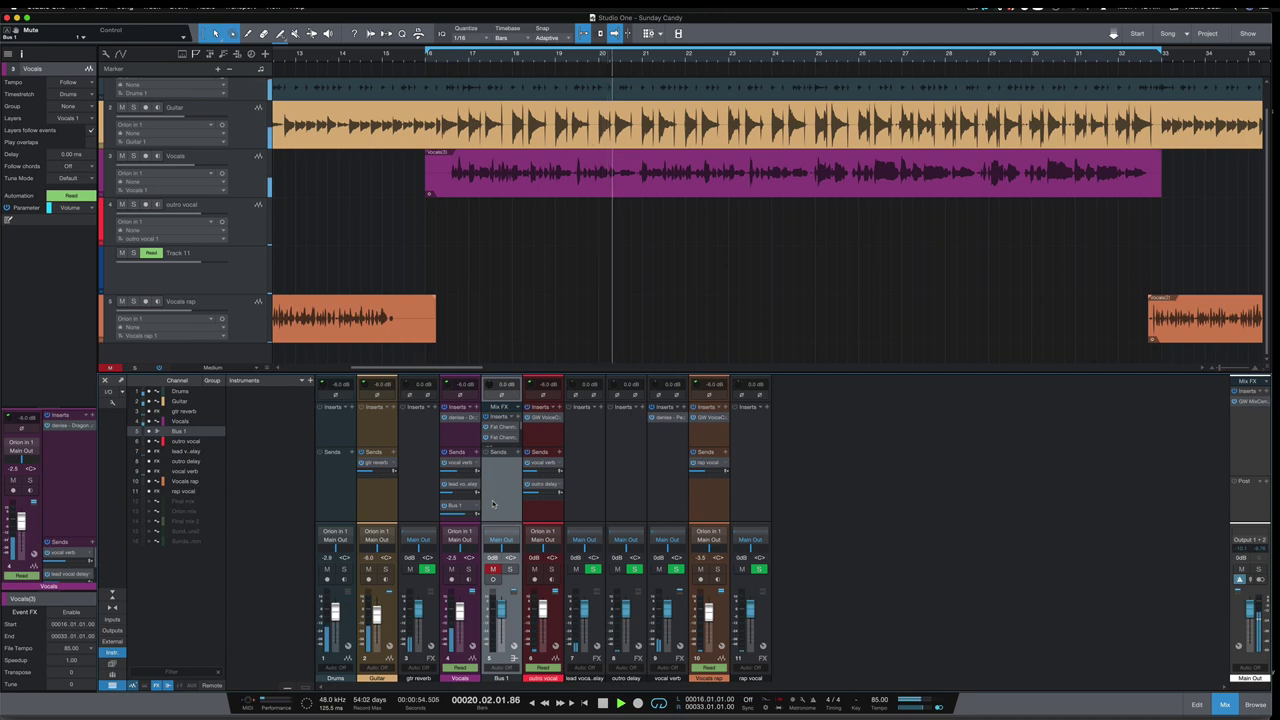
key(space)
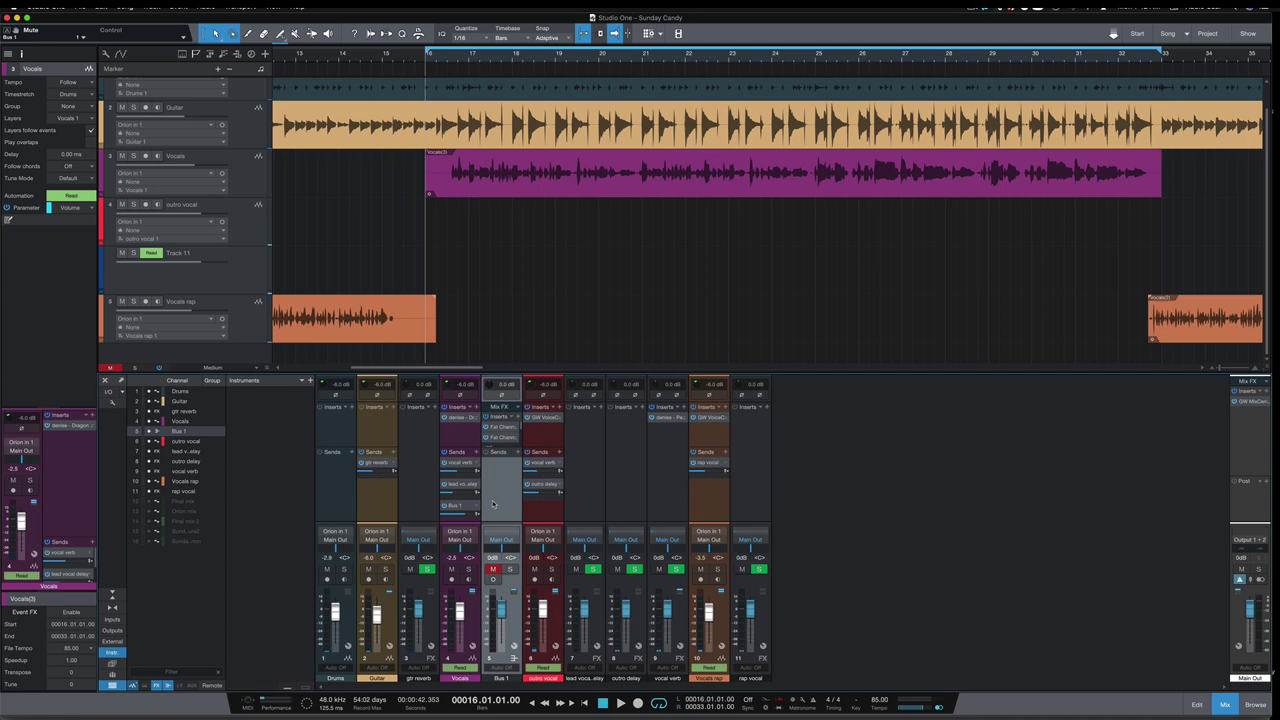
Load 'Vocals - Denise Opto Push Pull Trick.dns' into Dragon Fire: 50% mix, 95% pull, 8.5 dB gain.
click(460, 418)
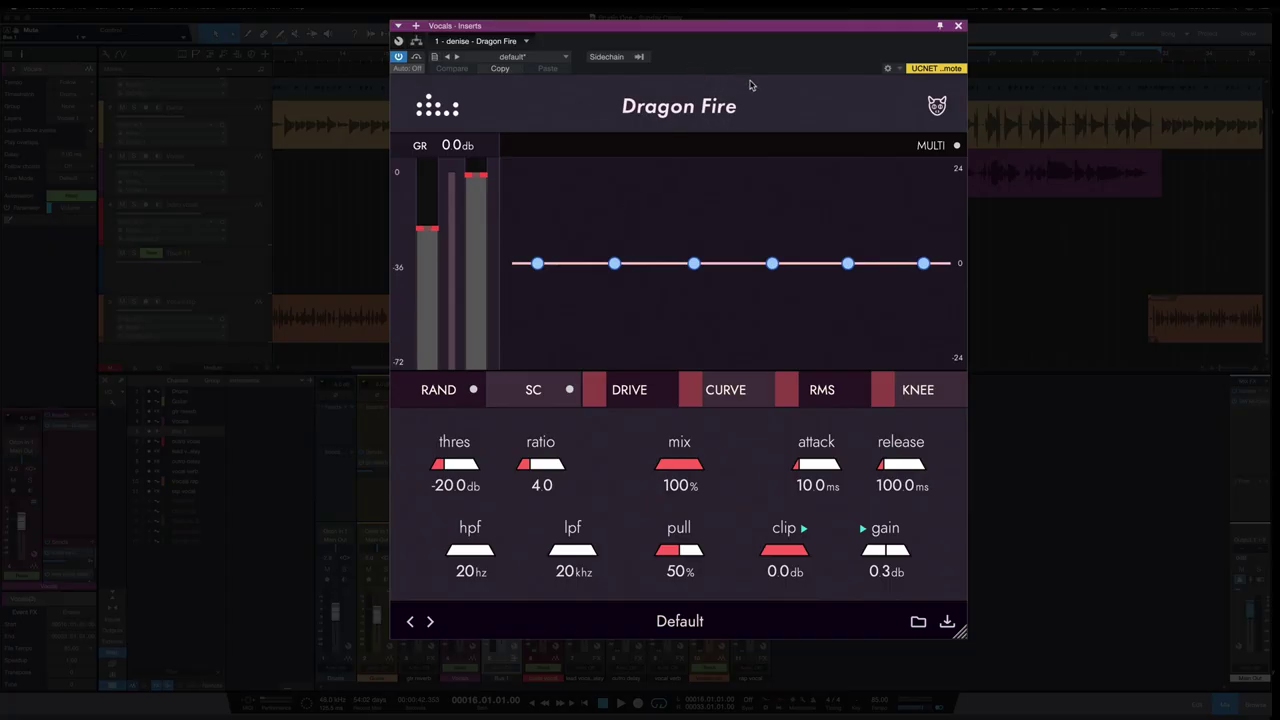
click(918, 621)
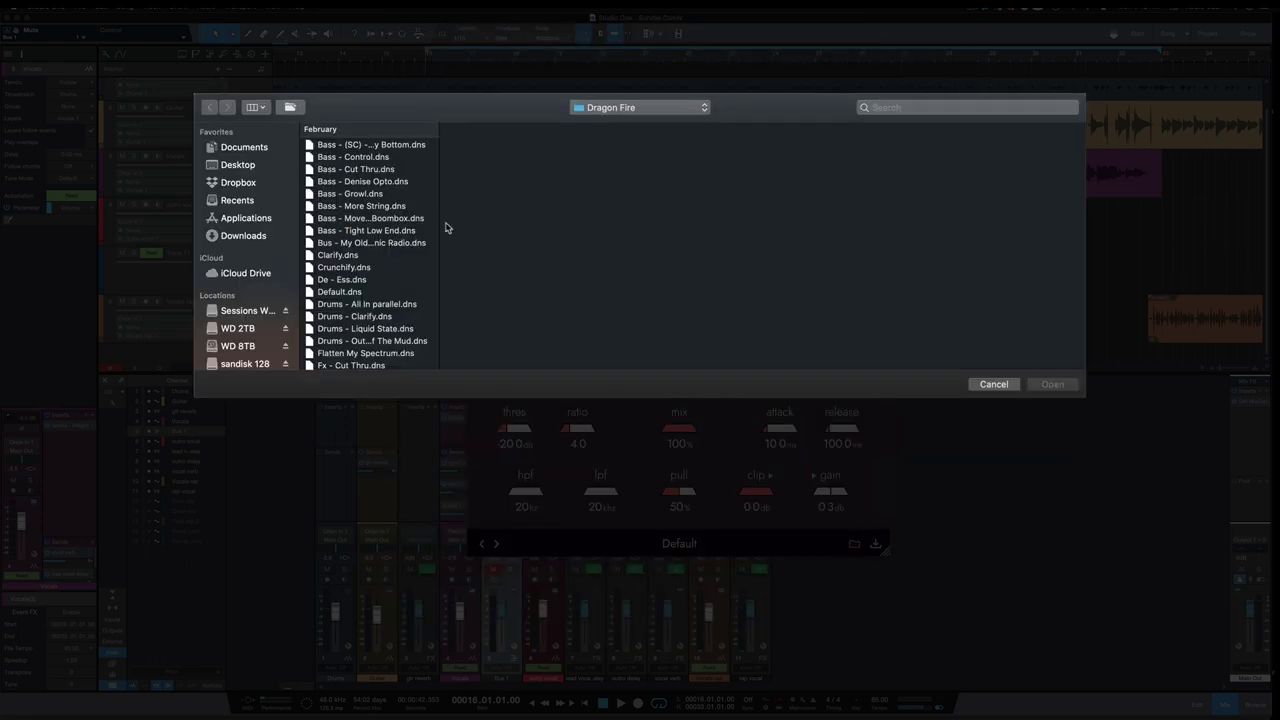
scroll(390, 256, down, 10)
scroll(384, 250, down, 3)
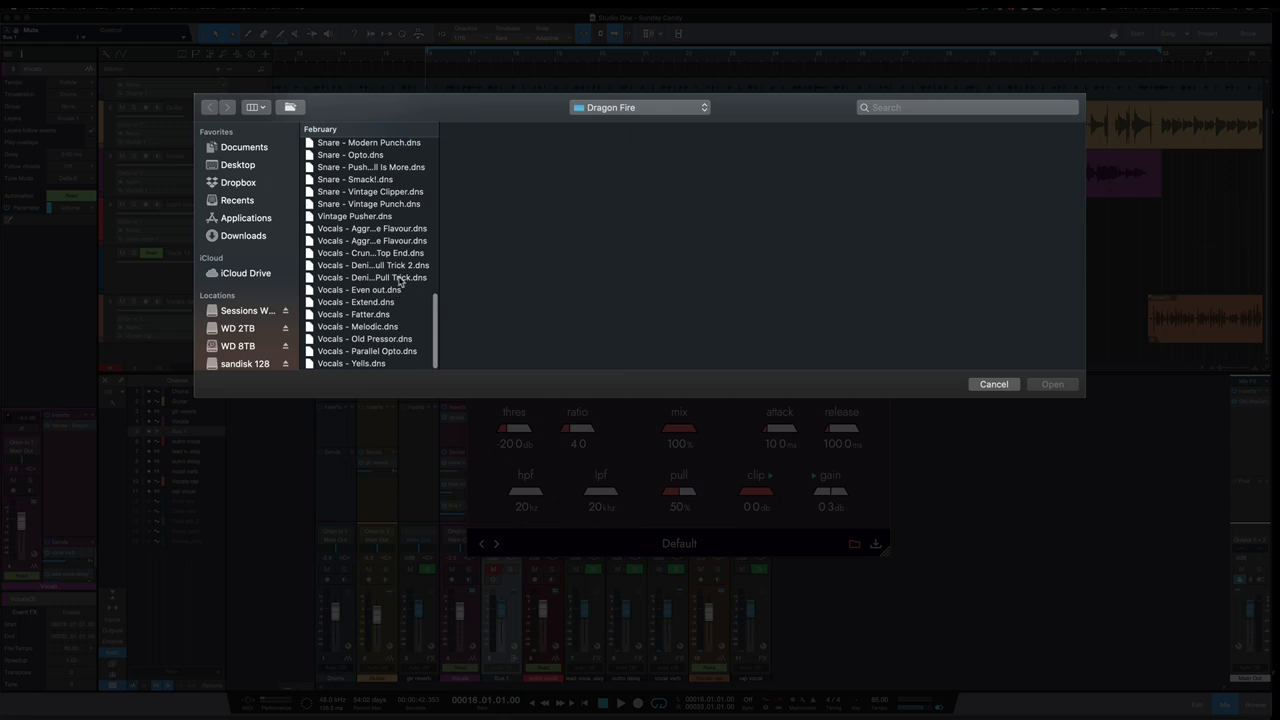
click(400, 278)
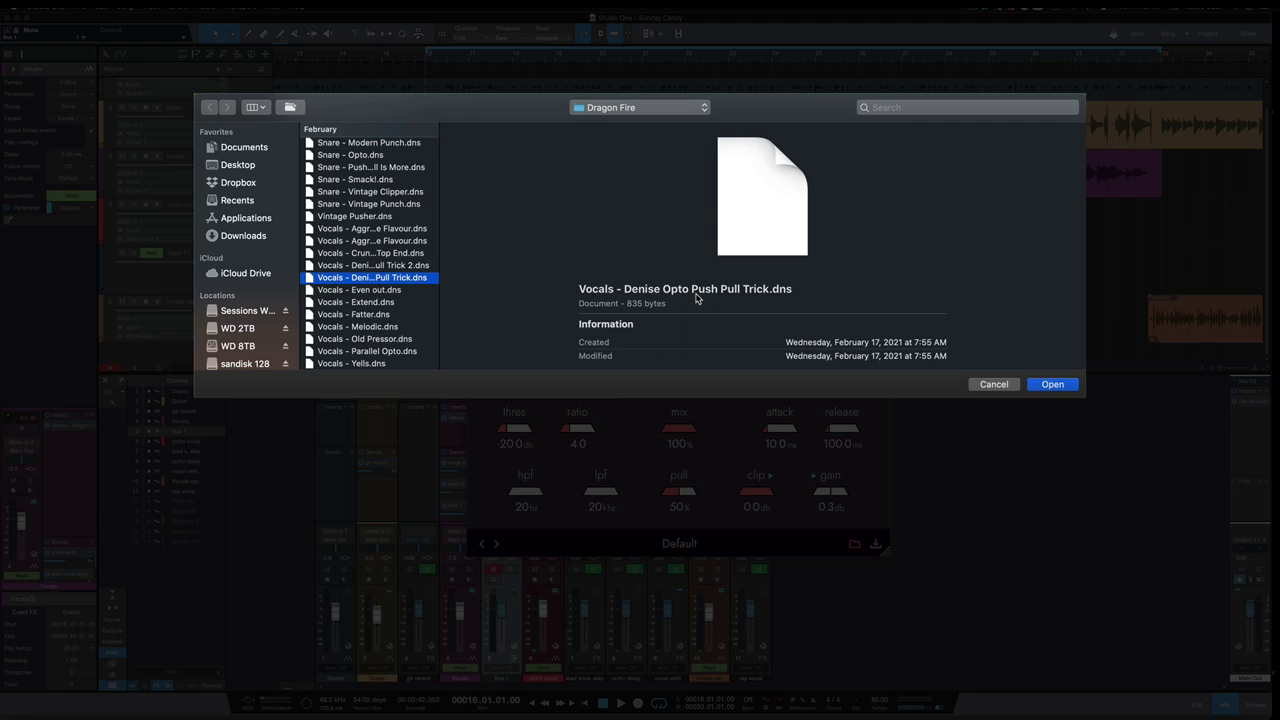
click(1052, 385)
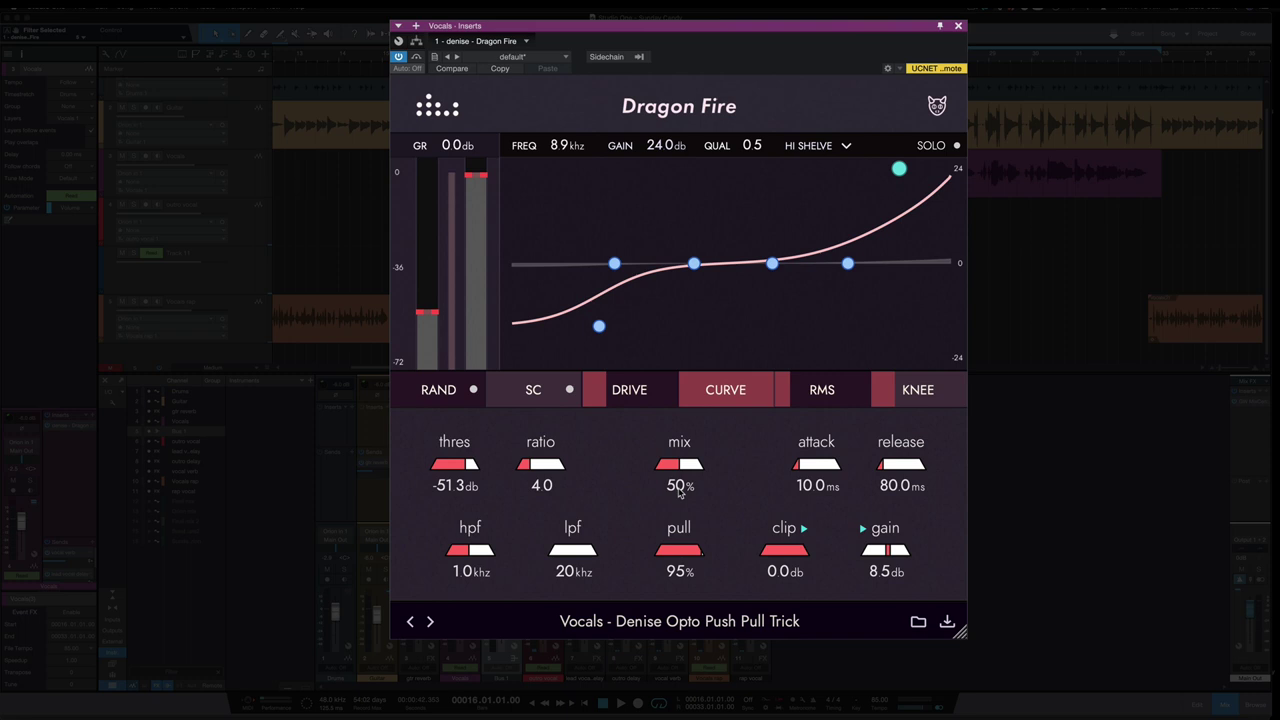
Set Dragon Fire's pull to 75% with mix at 50%, deselecting the high shelf band.
scroll(680, 490, down, 3)
scroll(686, 574, up, 1)
drag(678, 575, 660, 680)
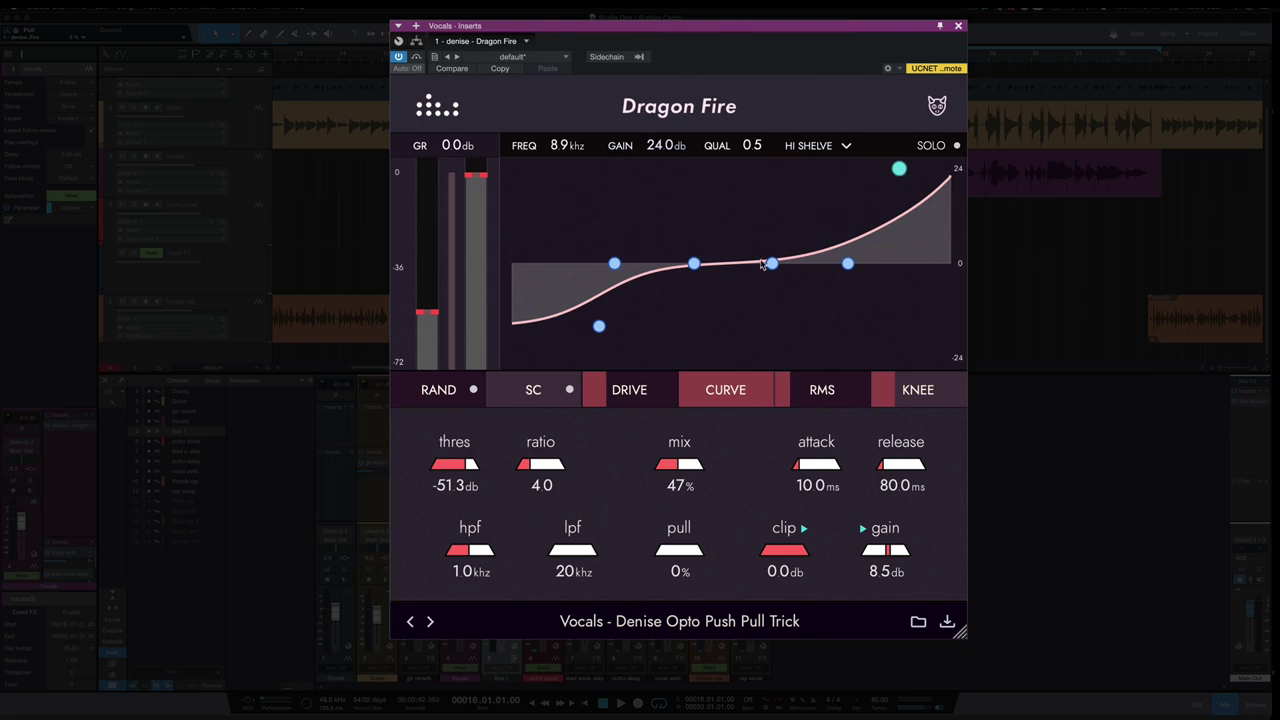
click(540, 315)
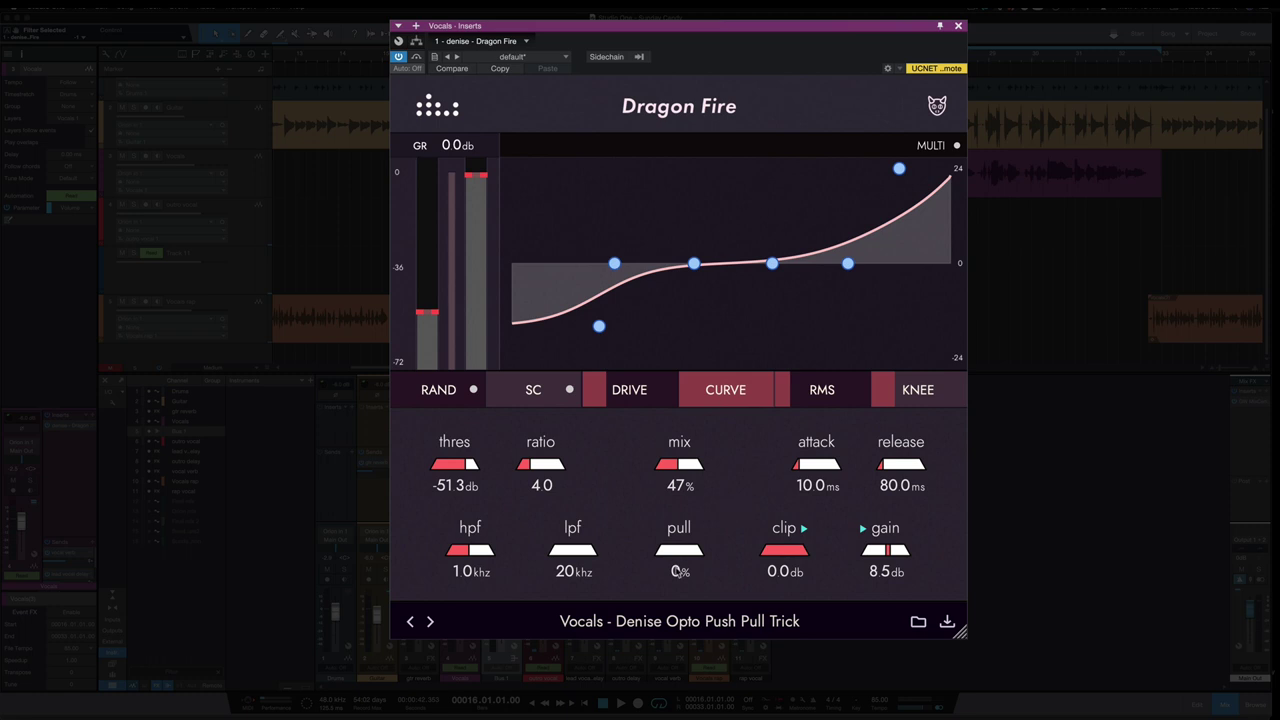
mouse_move(679, 568)
mouse_down()
mouse_move(669, 461)
mouse_move(667, 479)
mouse_up()
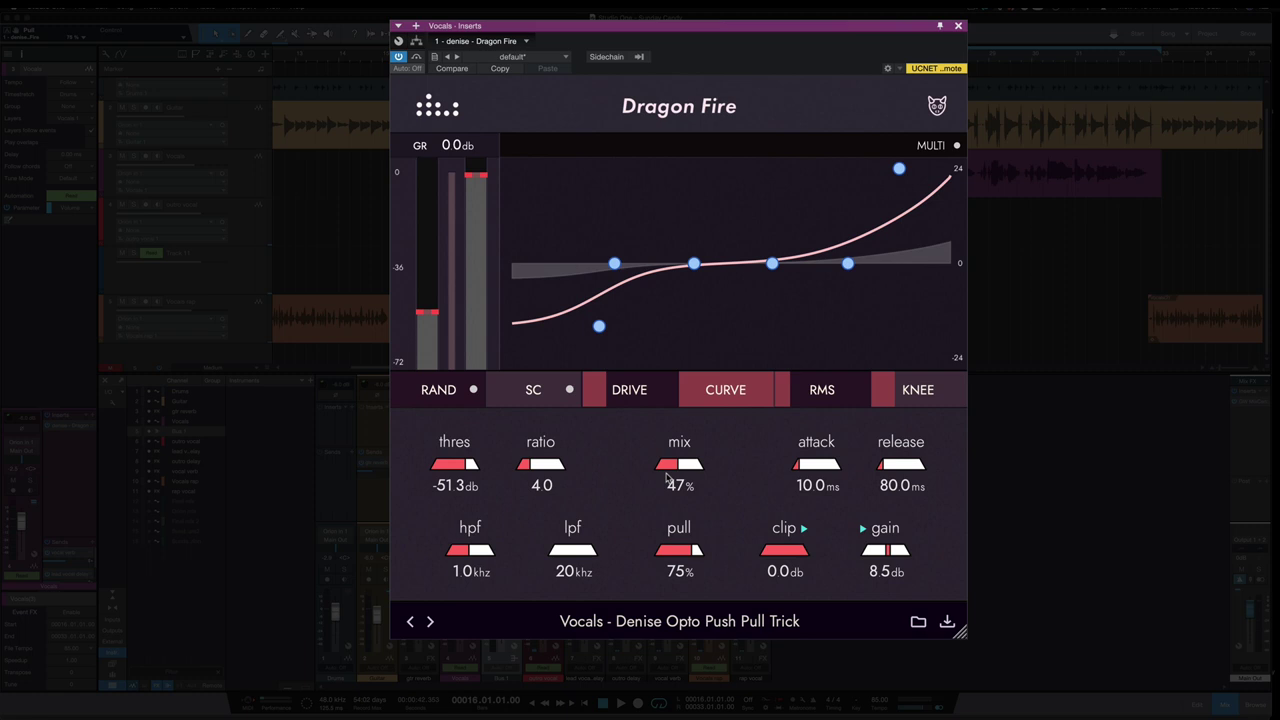
scroll(675, 492, up, 3)
Play the vocal through Dragon Fire at 75% pull, then bypass the plugin.
key(space)
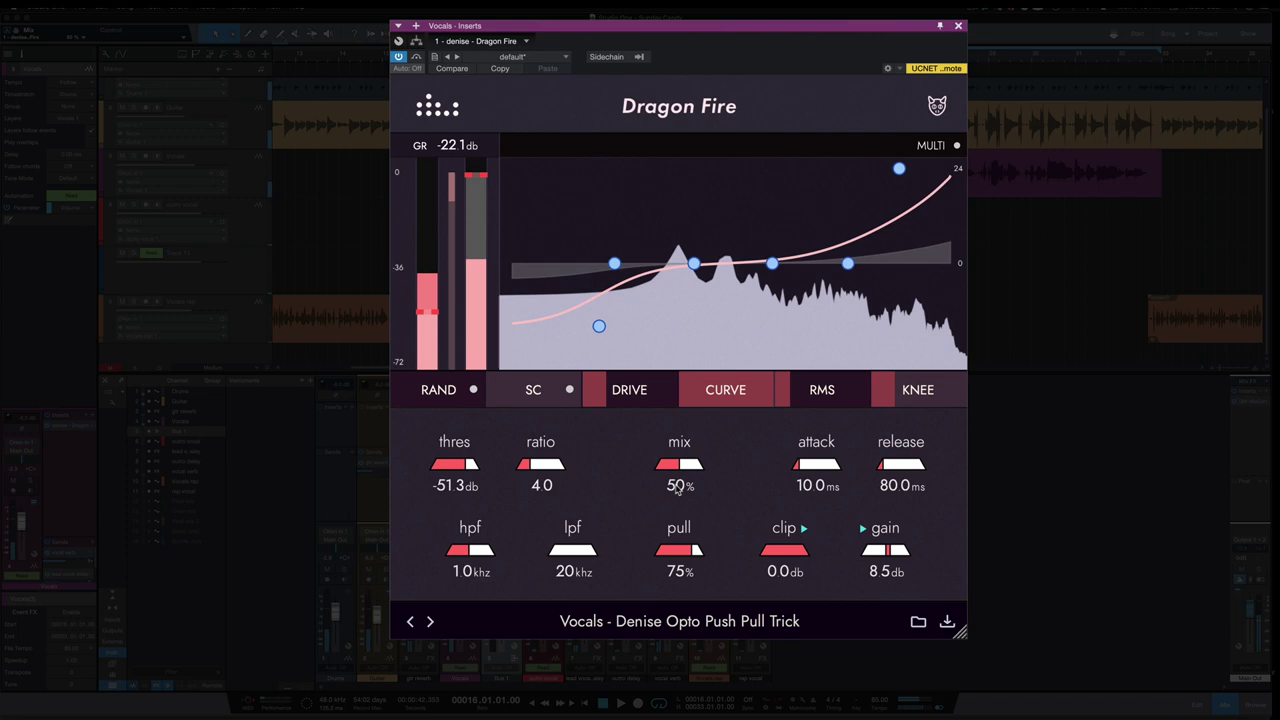
key(space)
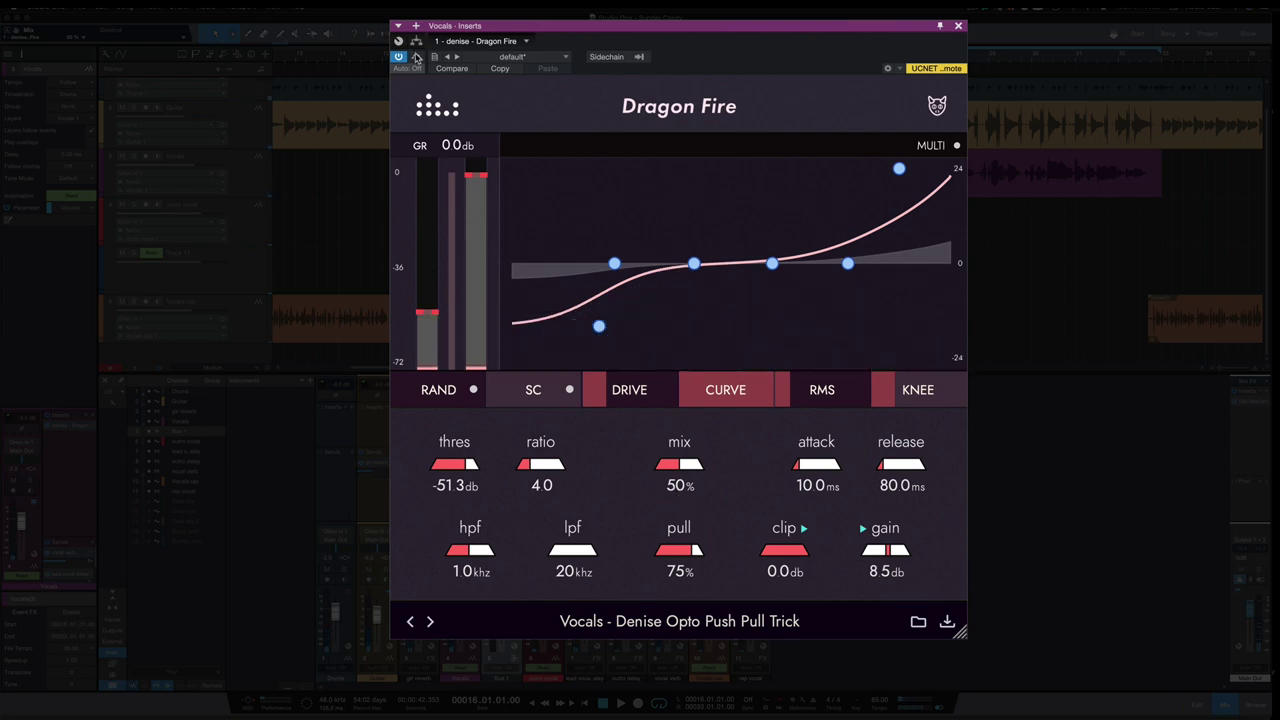
click(416, 57)
Play the vocal again for comparison, then toggle Dragon Fire's bypass.
key(space)
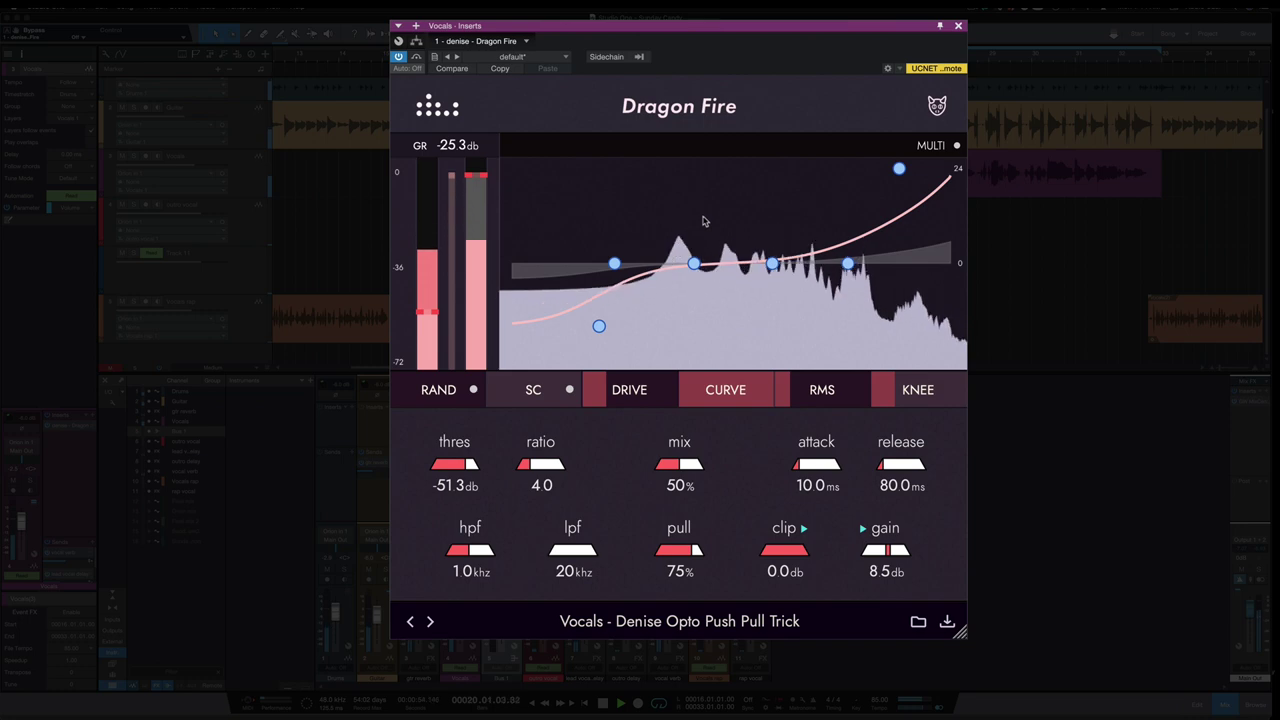
key(space)
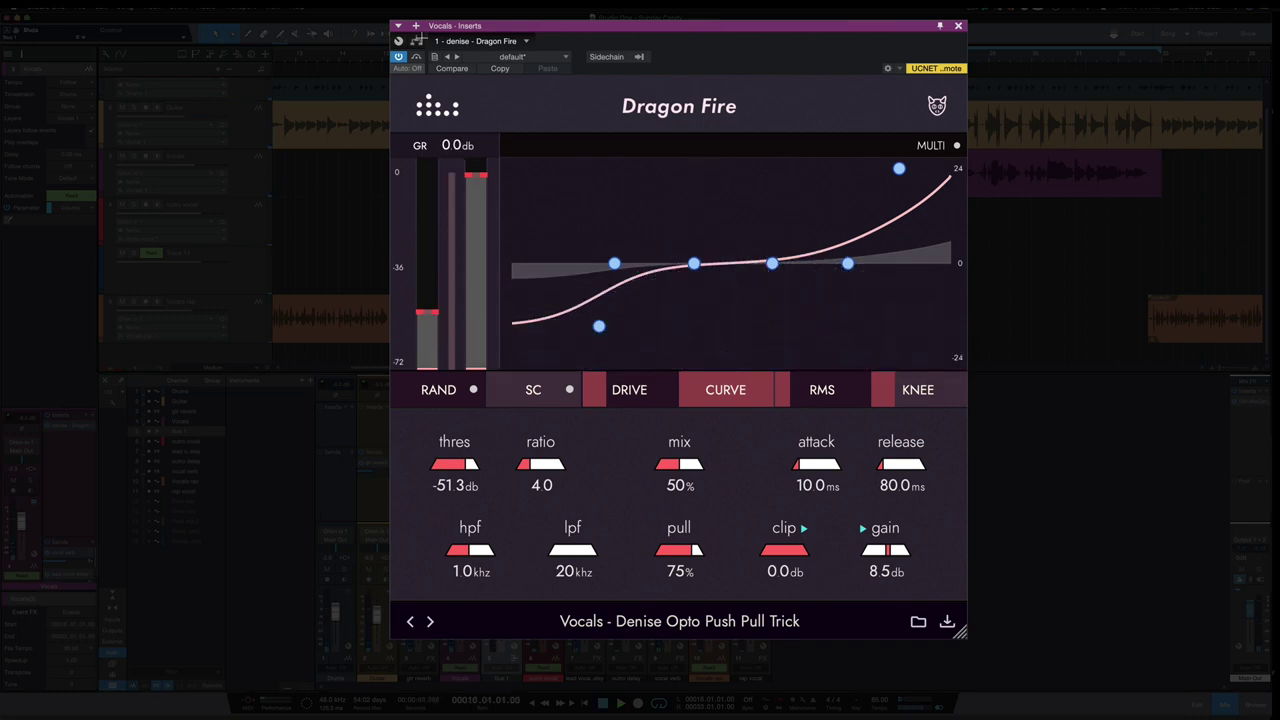
click(416, 56)
Un-bypass Dragon Fire and raise DRIVE to 60% and KNEE to 40% on the vocal.
click(416, 58)
mouse_move(614, 396)
drag(608, 396, 655, 410)
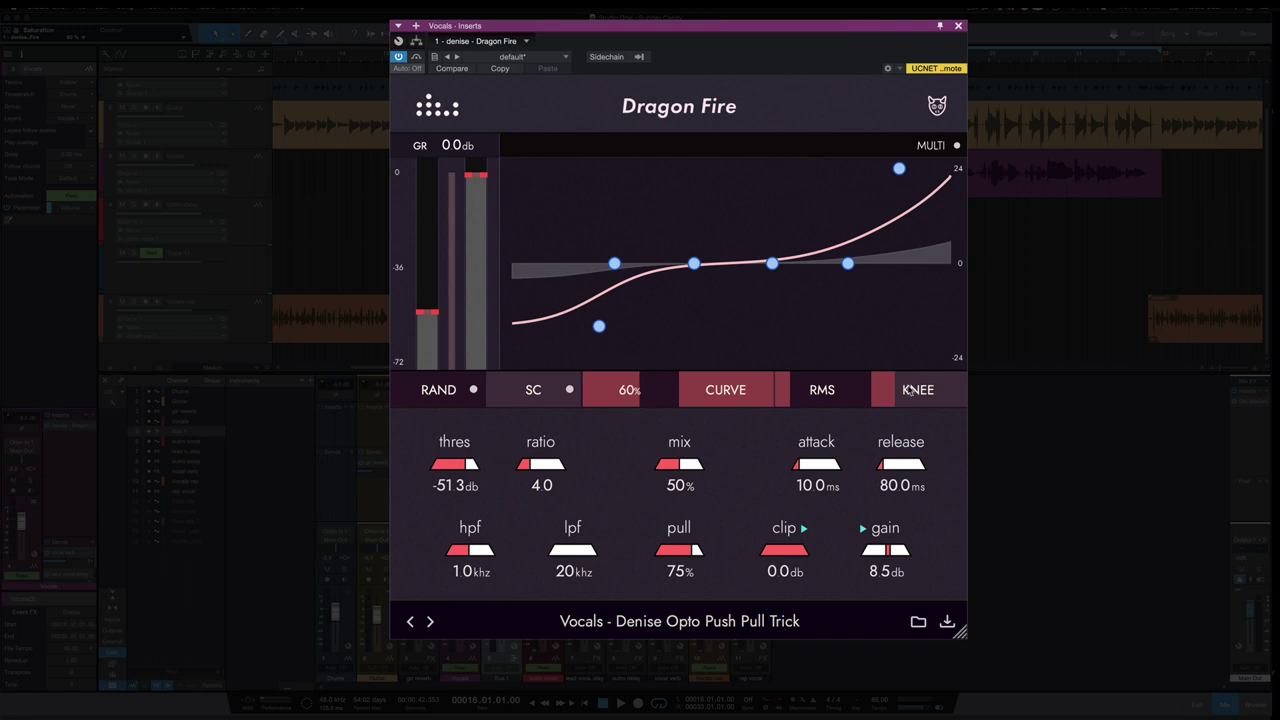
mouse_move(887, 395)
drag(887, 395, 912, 402)
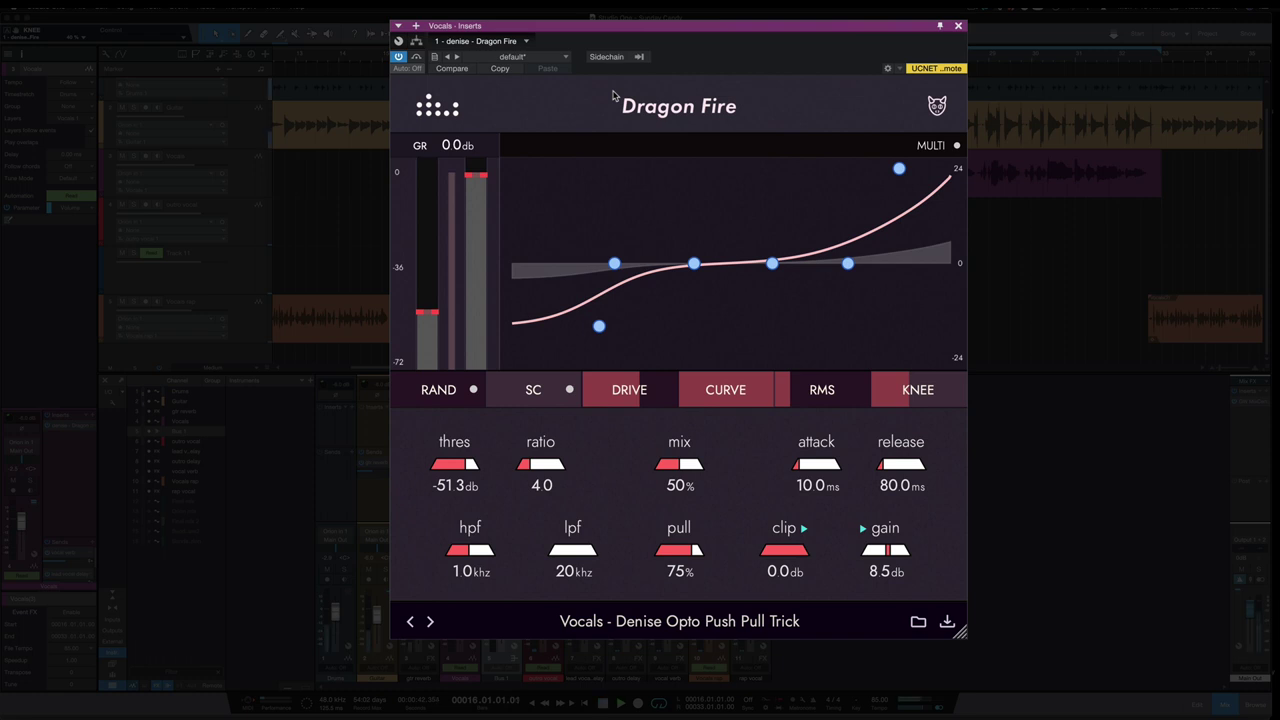
key(space)
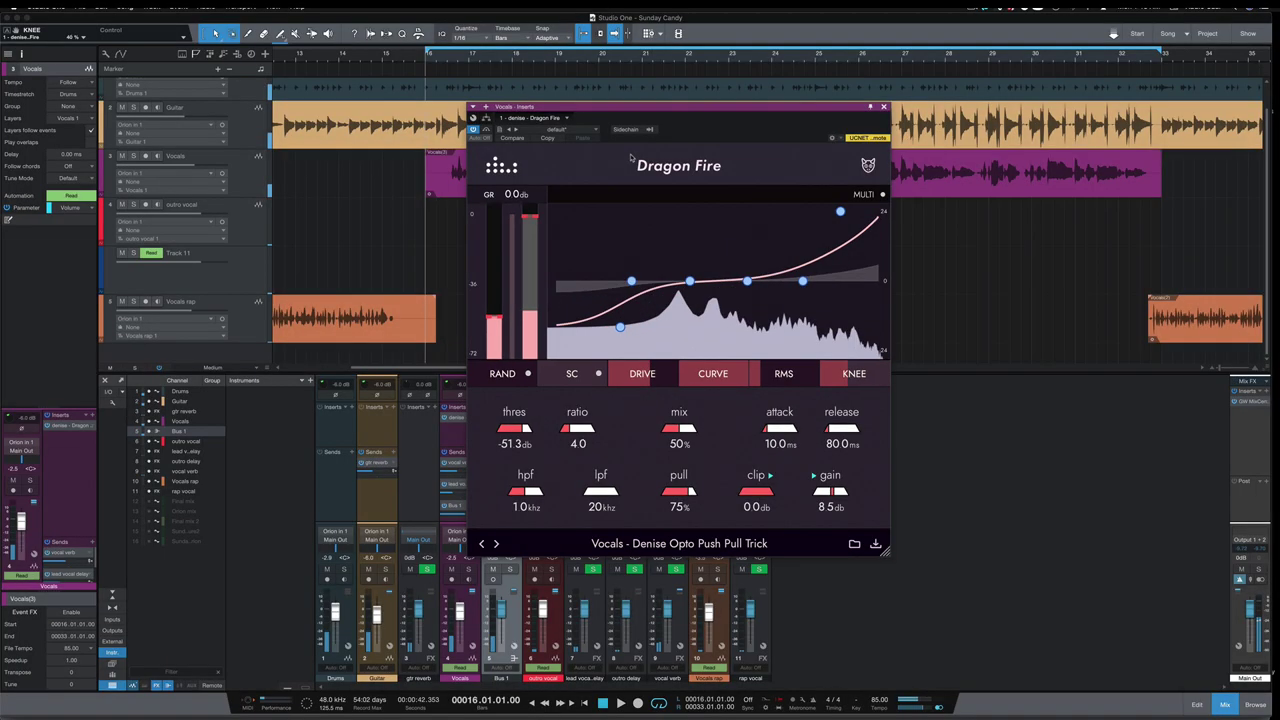
key(space)
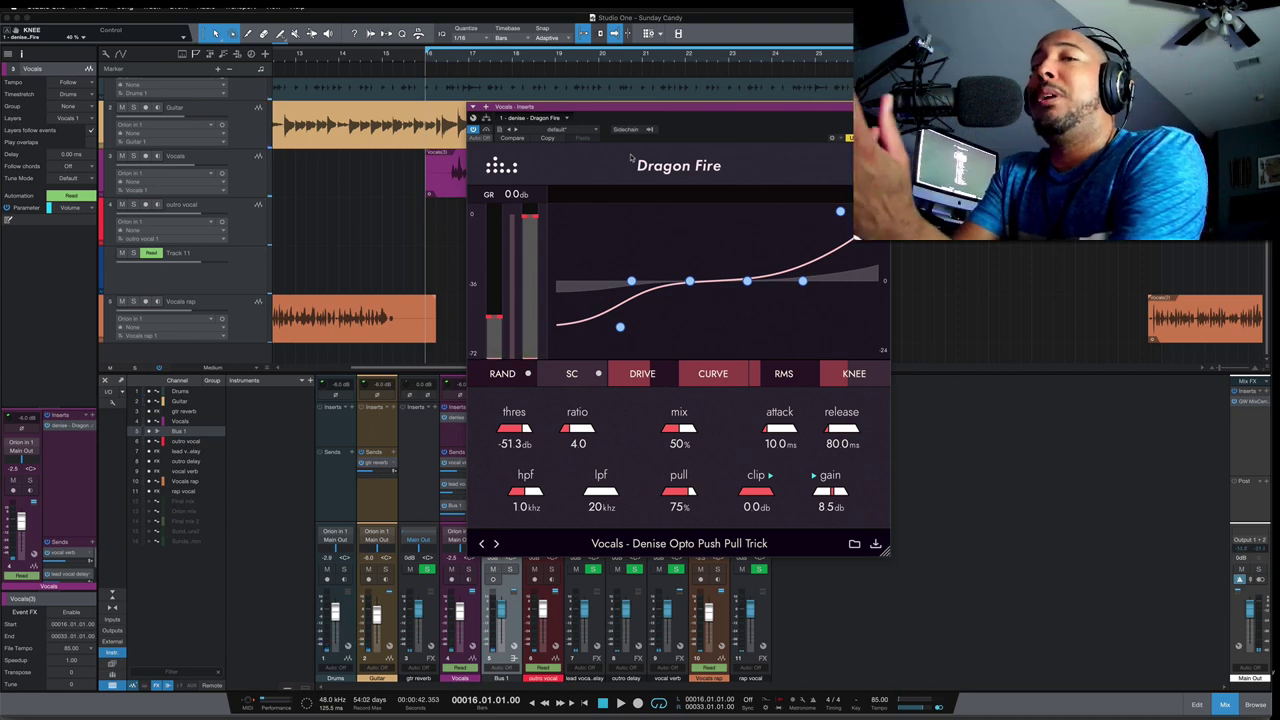